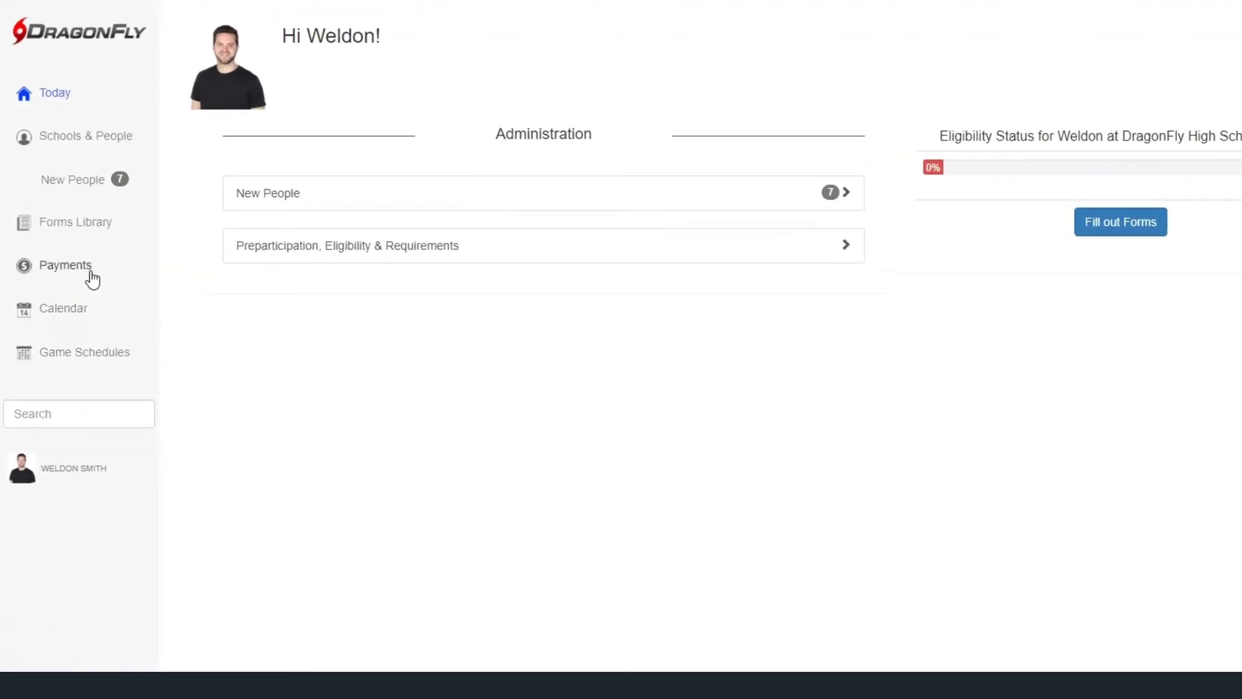
Step: Create a $150 'Volleyball Spirit Pack' fee for the Hartselle High School General Fund
click(91, 278)
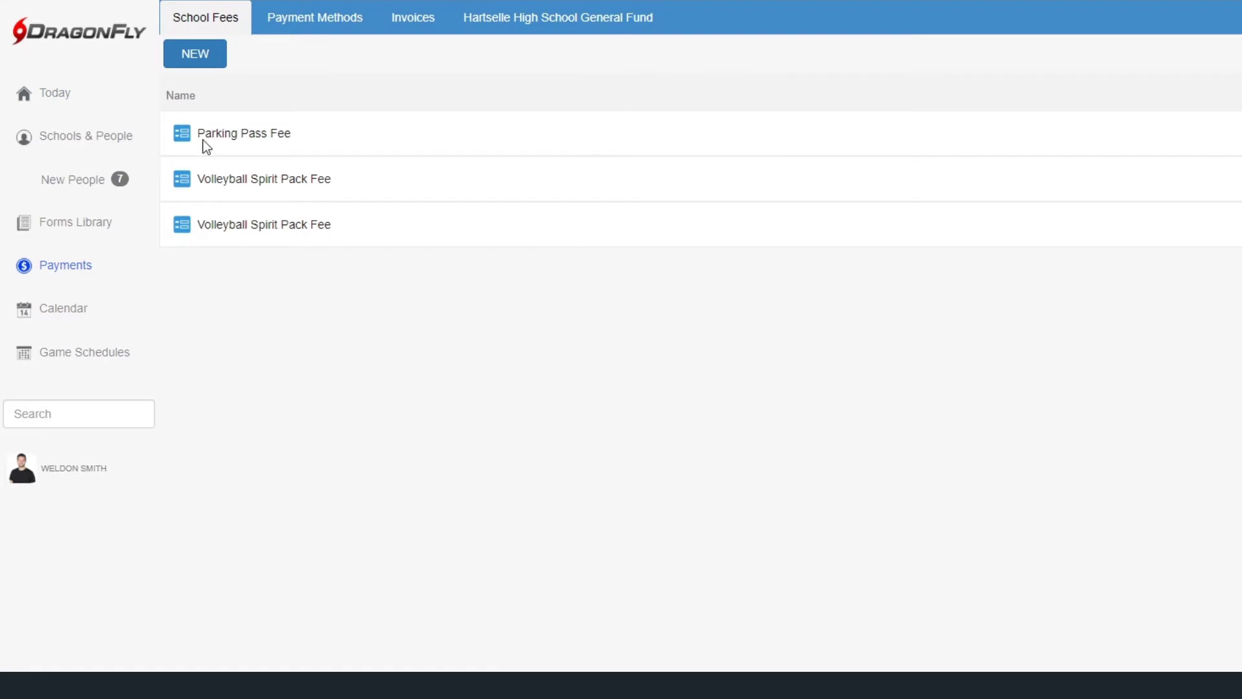
click(197, 56)
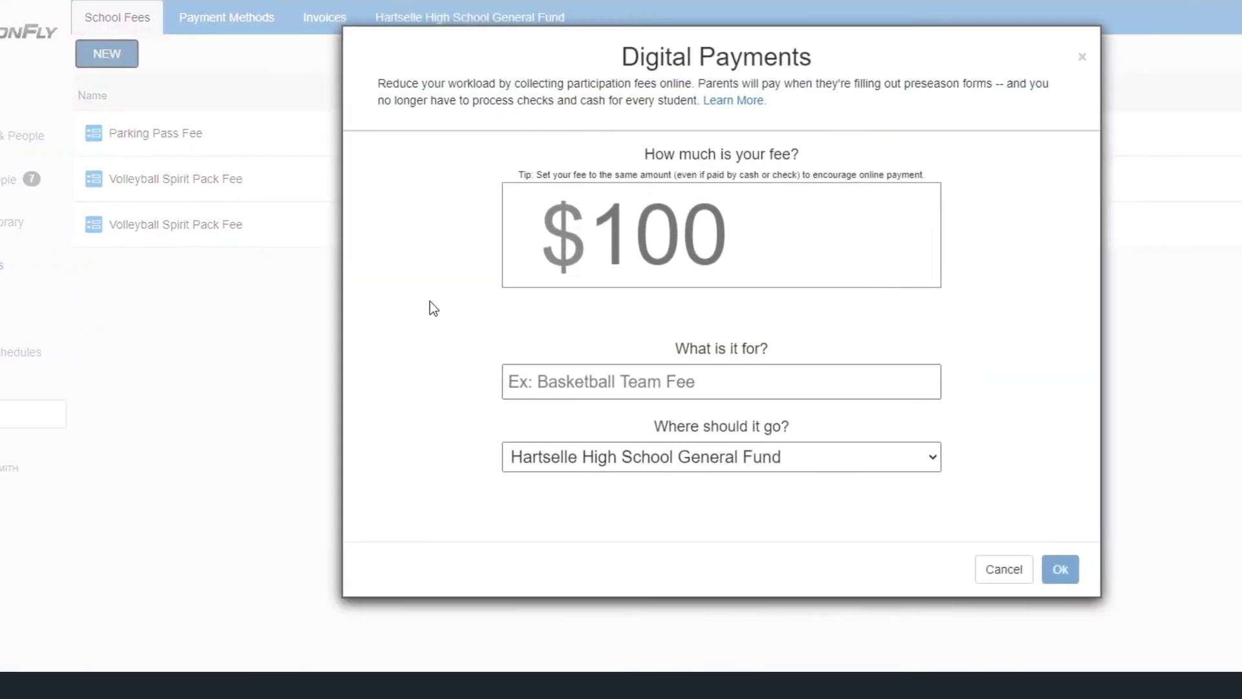
text(150)
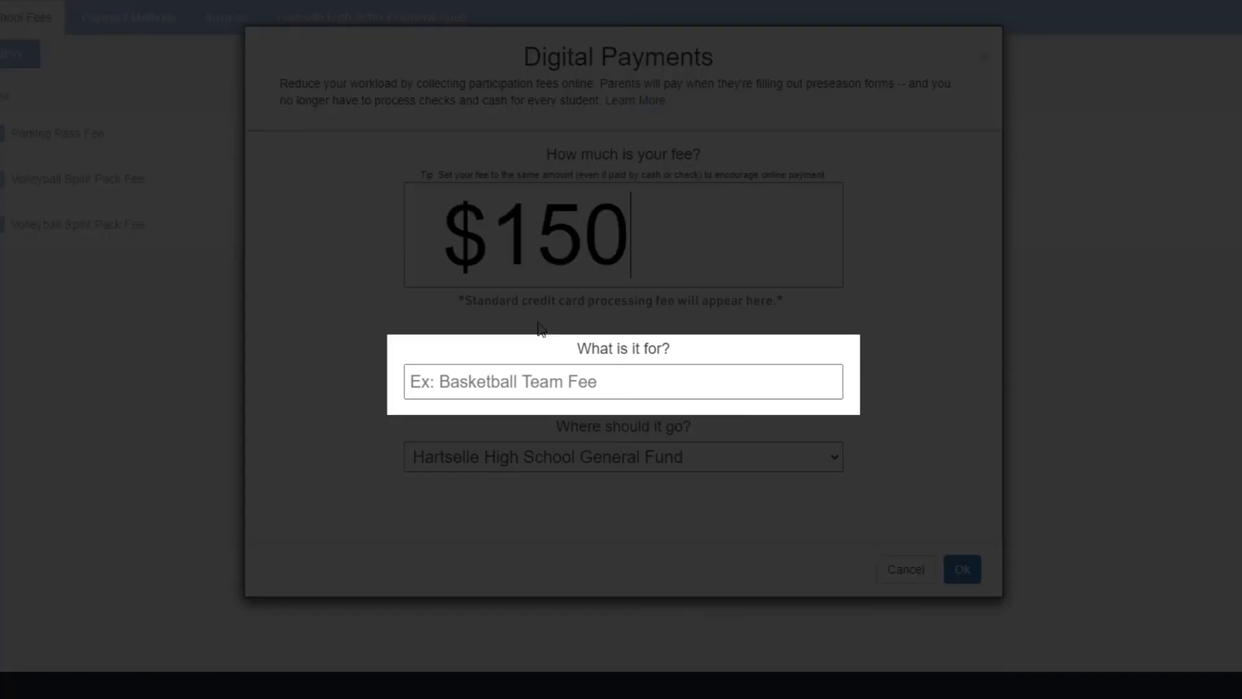
click(549, 381)
text(Volley)
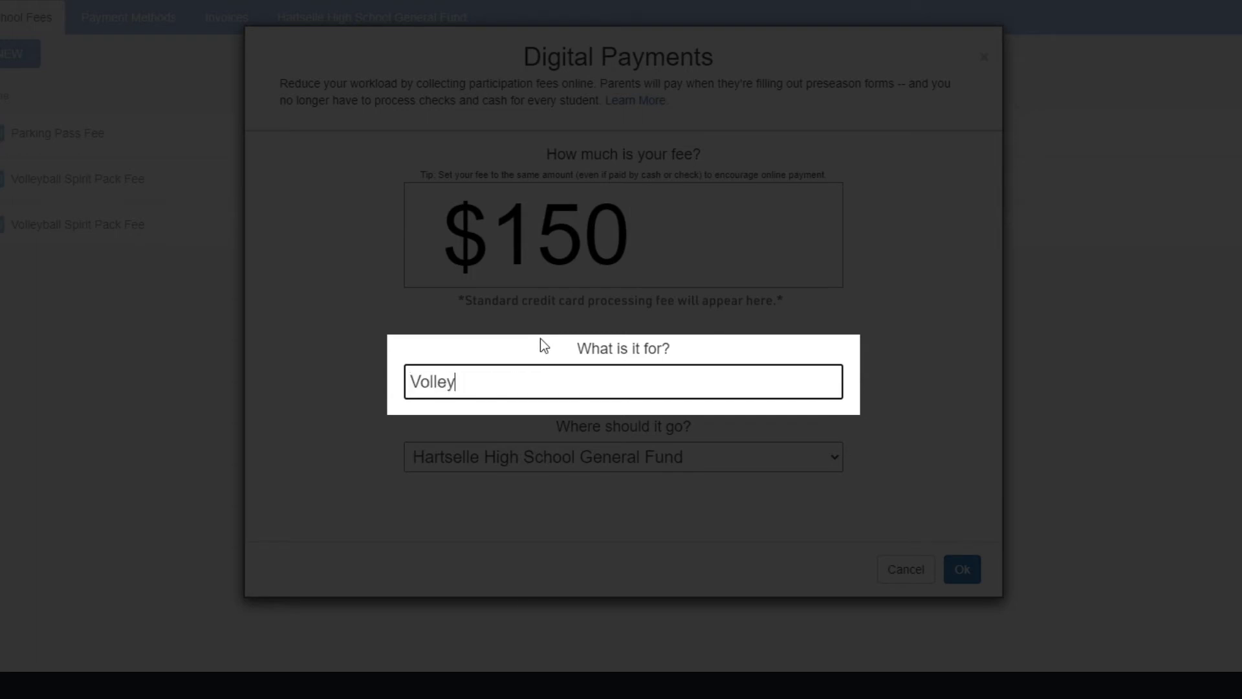
text(ball Spirit Pack)
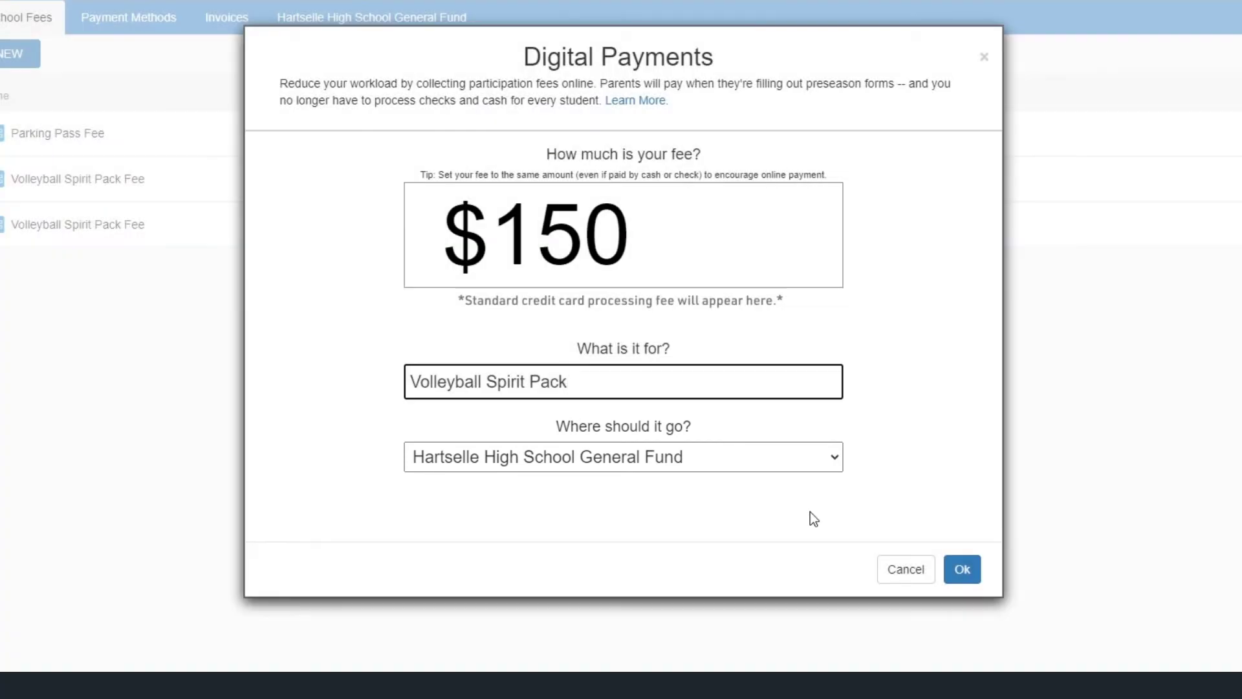
click(963, 569)
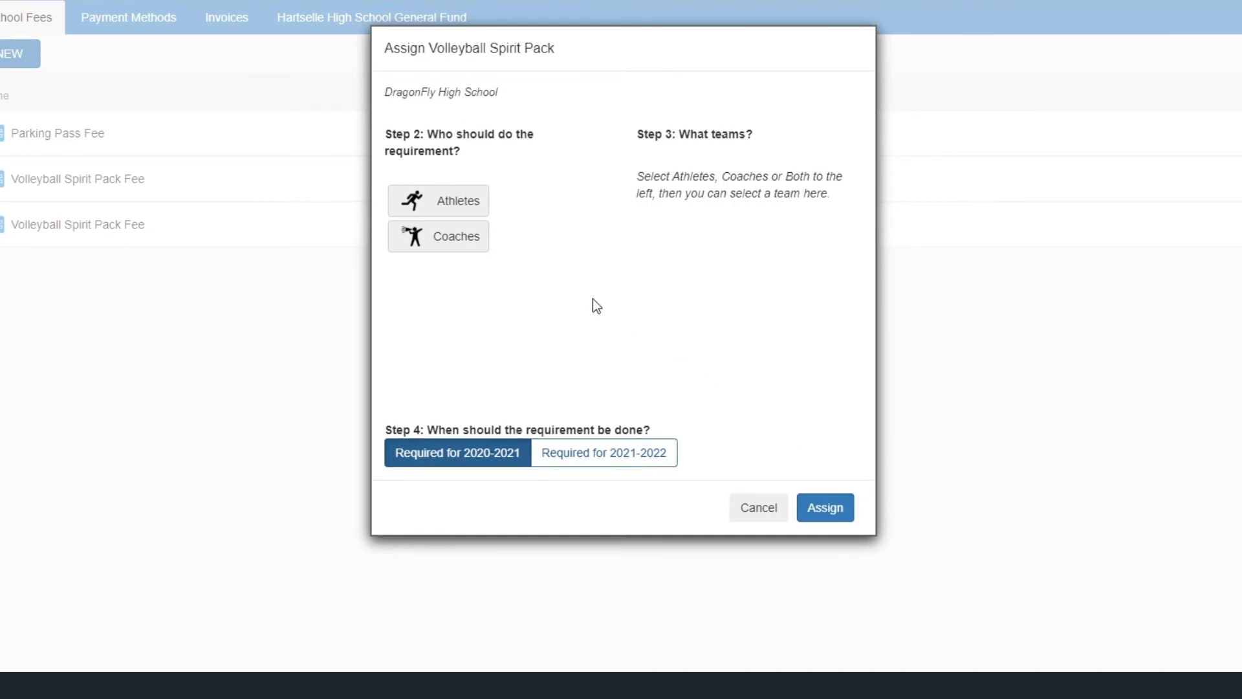
Step: Assign the fee as required for Women's Volleyball Varsity and JV athletes, 2020-2021
click(471, 206)
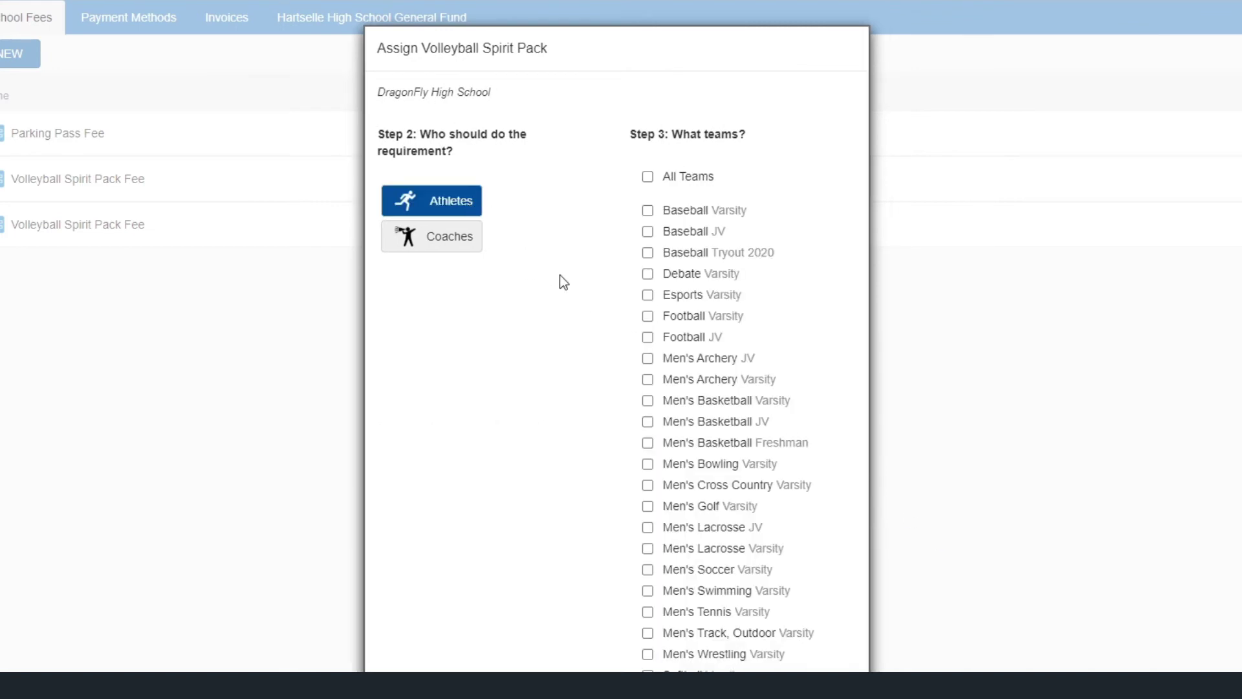
scroll(592, 291, down, 5)
scroll(580, 223, down, 1)
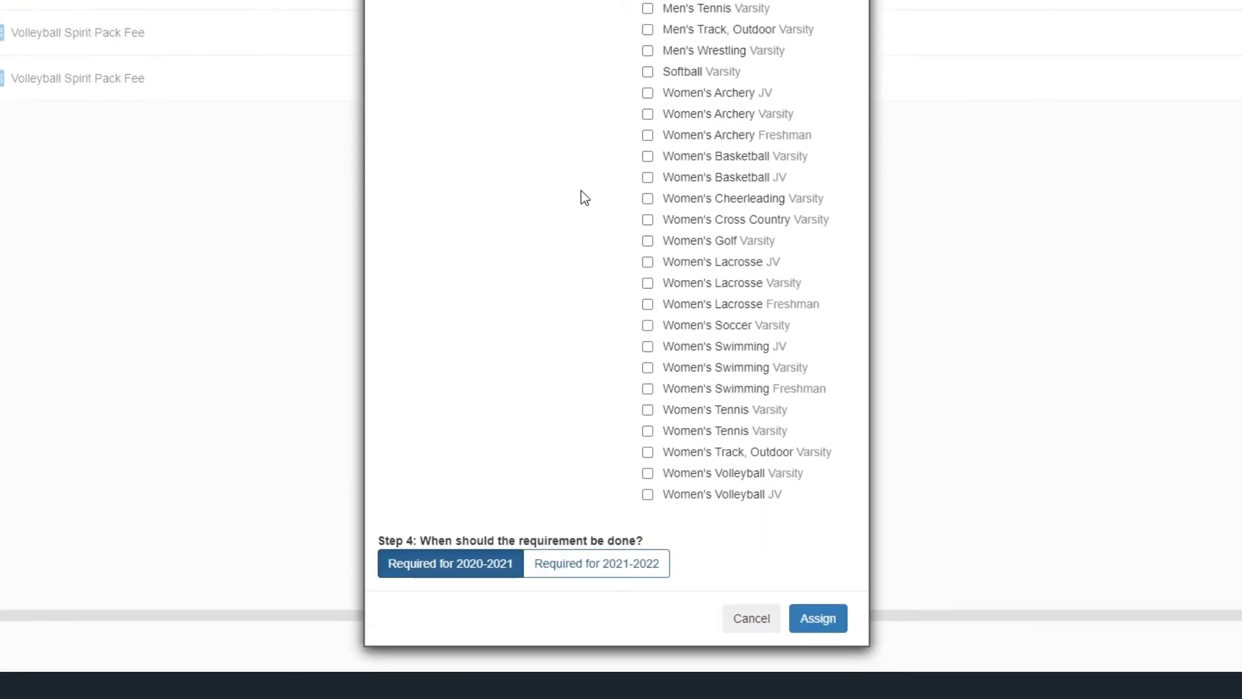
click(648, 475)
click(649, 496)
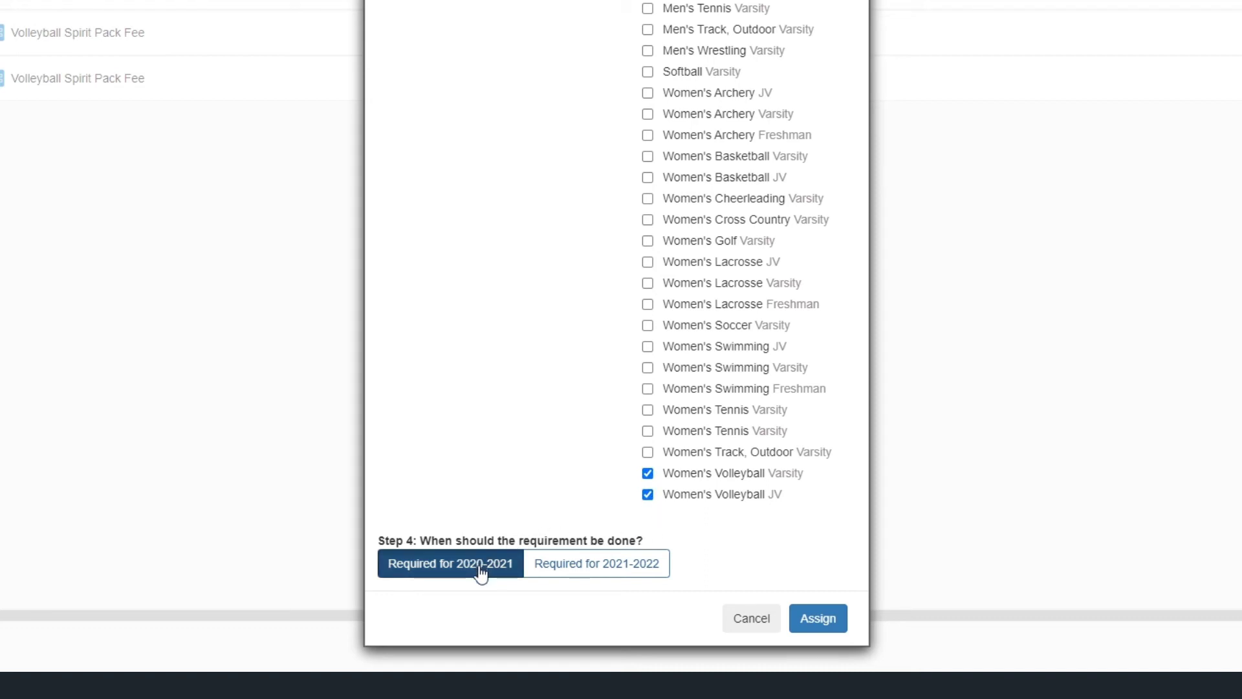
click(809, 618)
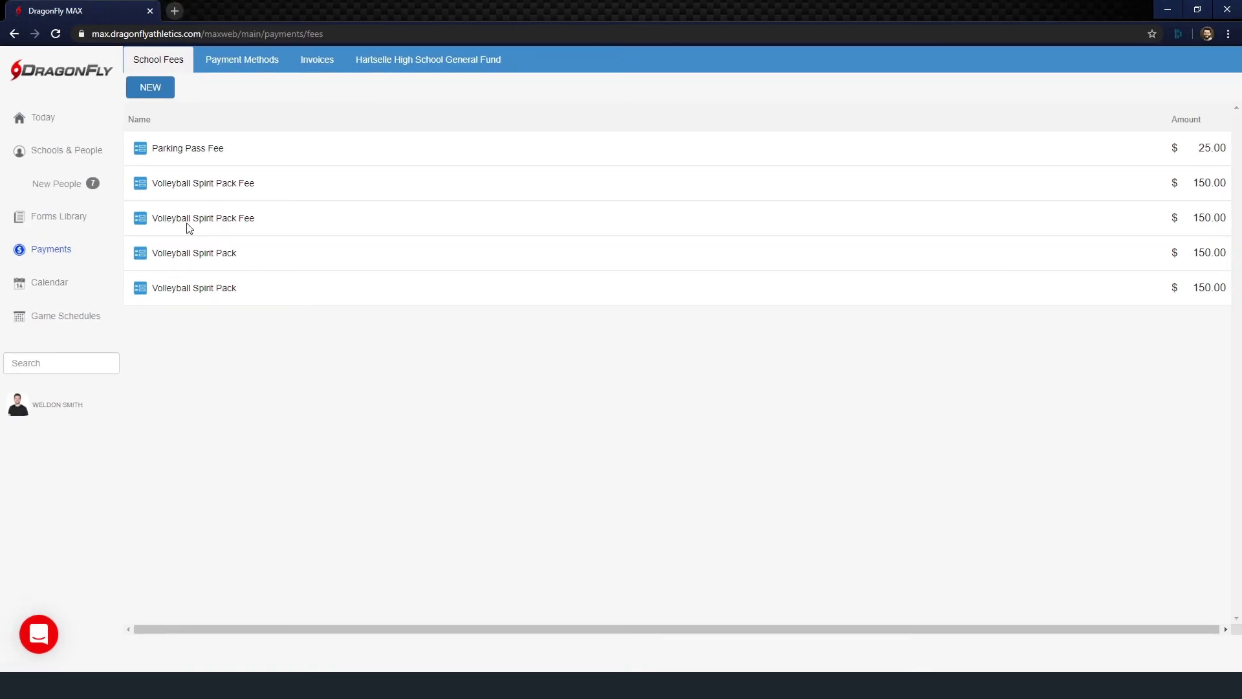
Step: Check the Volleyball Spirit Pack Fee in eligibility requirements, then return to the athlete roster
click(74, 152)
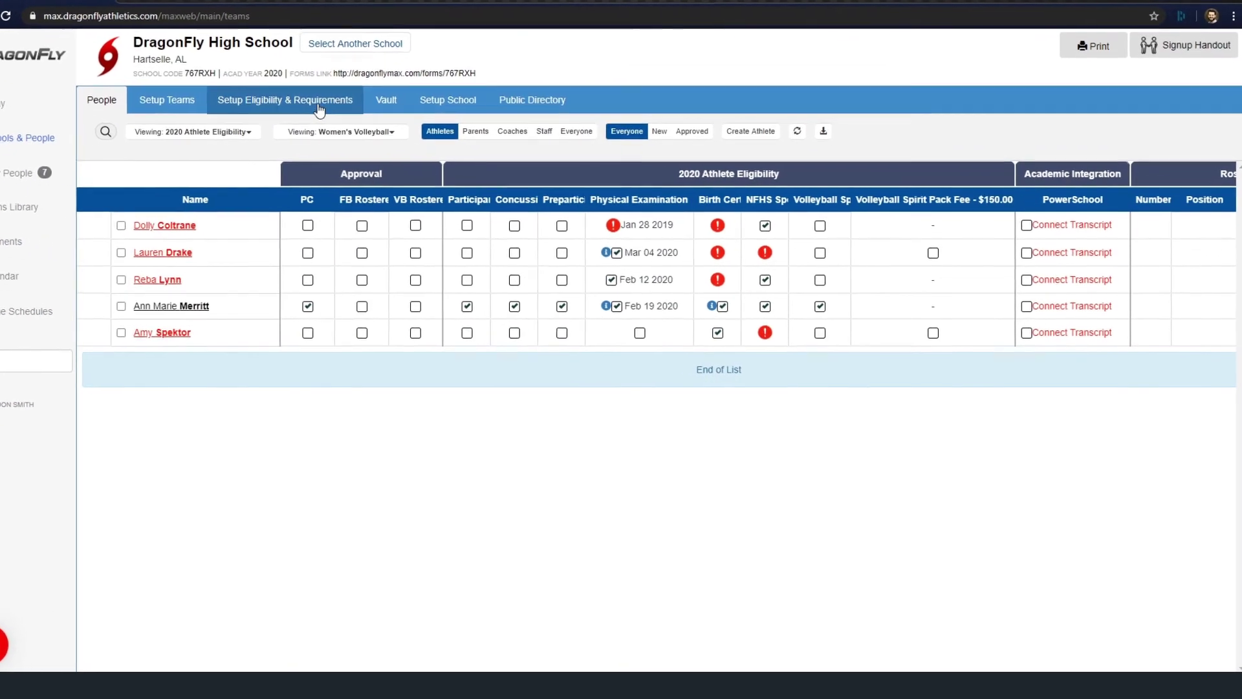
click(319, 109)
scroll(379, 347, down, 2)
scroll(554, 453, down, 2)
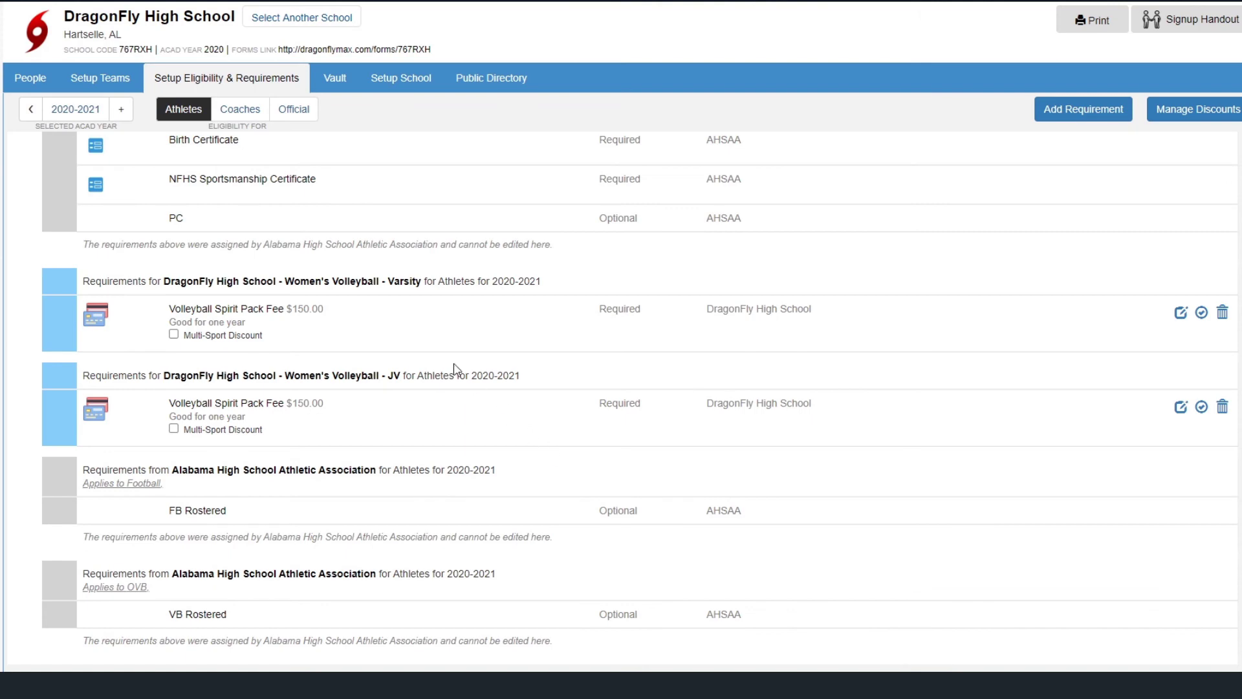
click(39, 84)
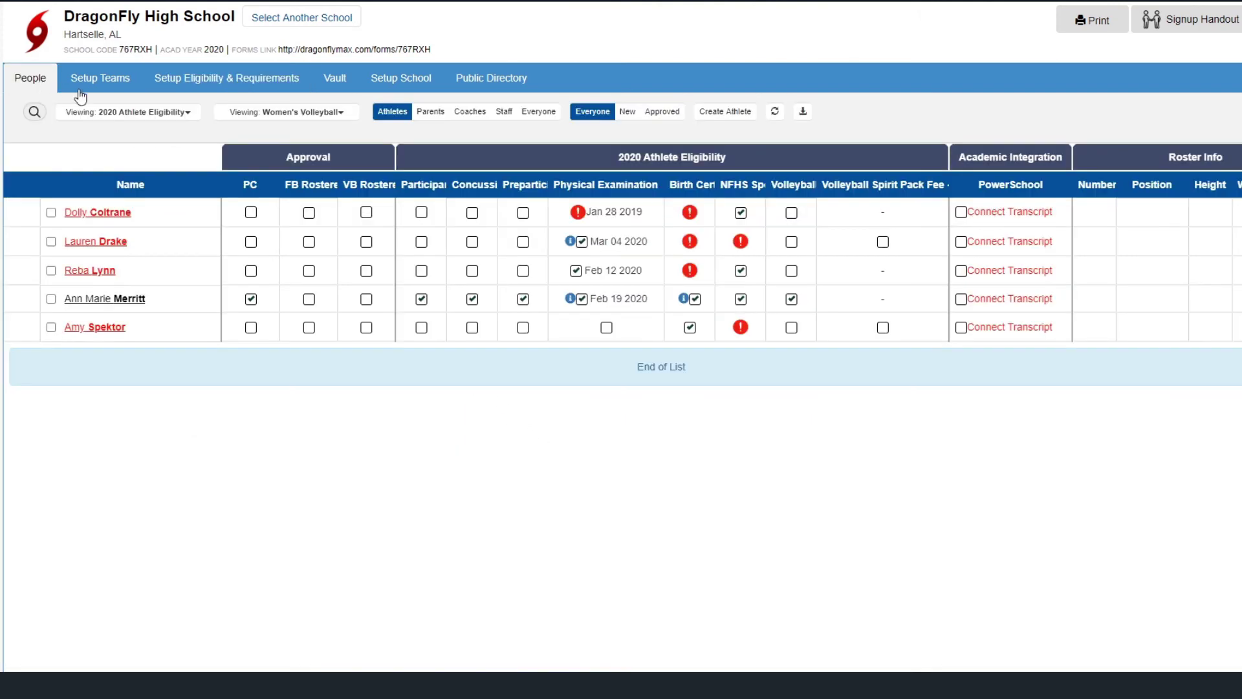